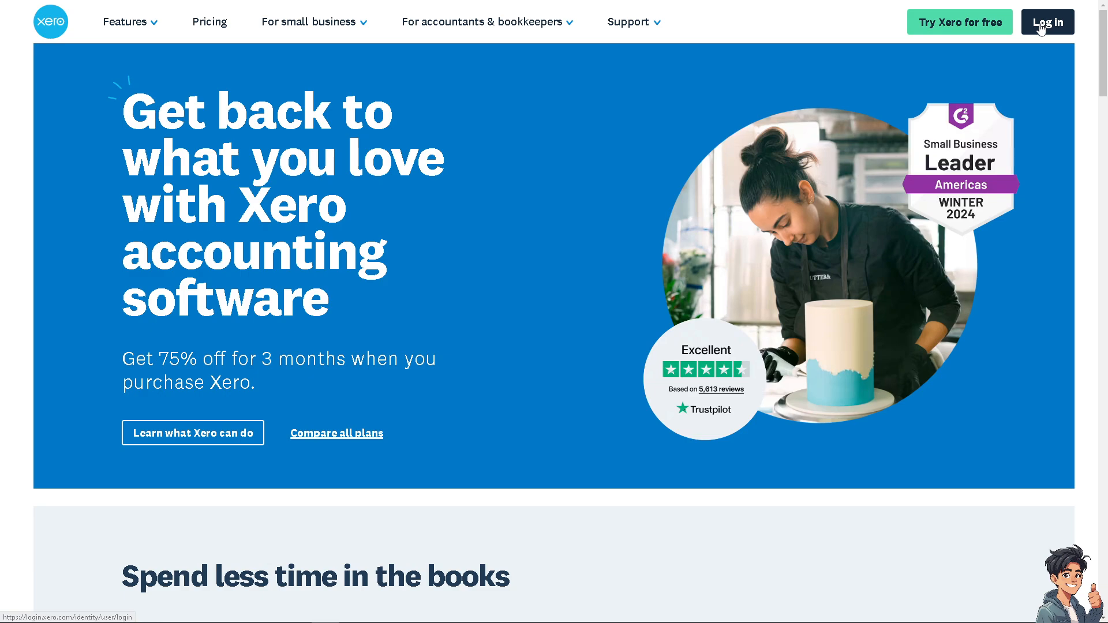
Step: Switch to the Demo Company (US) organization and open the bank reconciliation for its Checking Account
{"action": "left_click", "coordinate": [935, 27]}
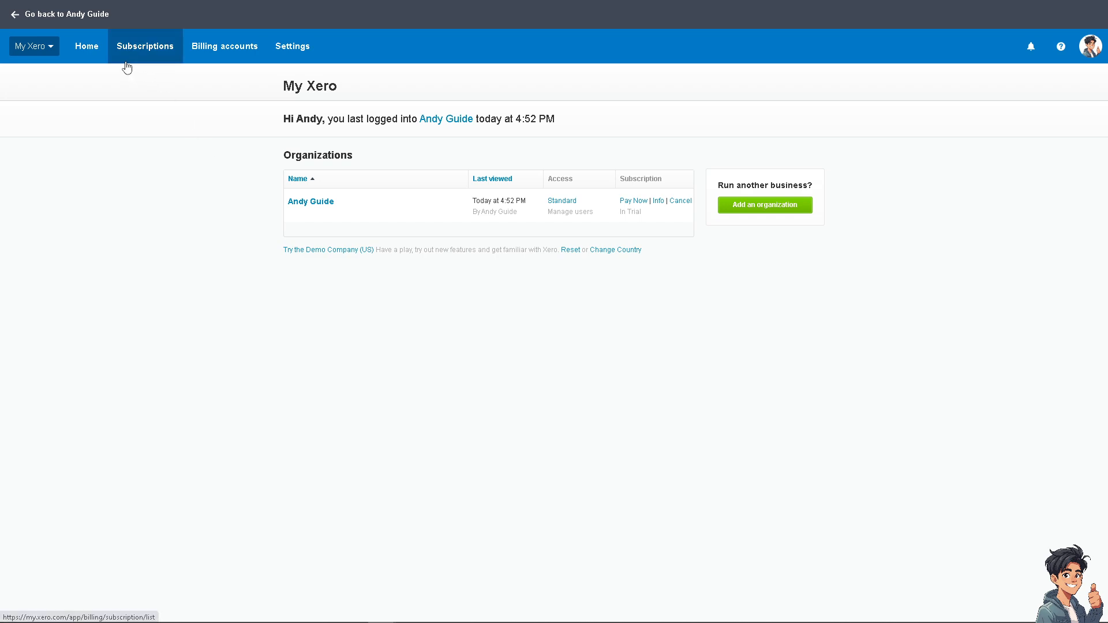
{"action": "left_click", "coordinate": [54, 51]}
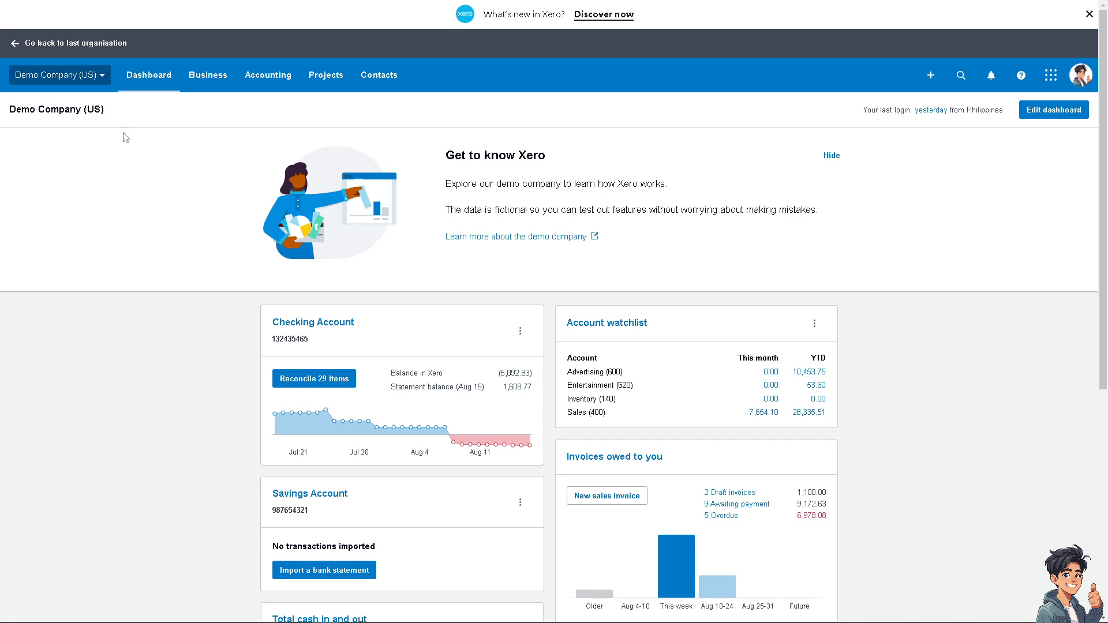
{"action": "left_click", "coordinate": [103, 79]}
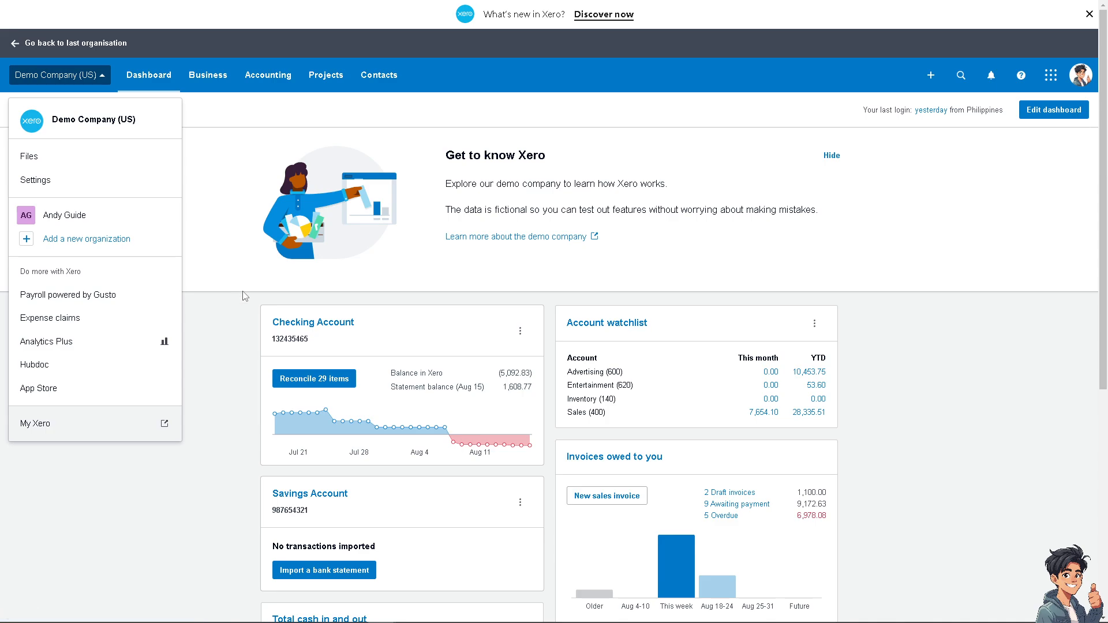
{"action": "left_click", "coordinate": [236, 307]}
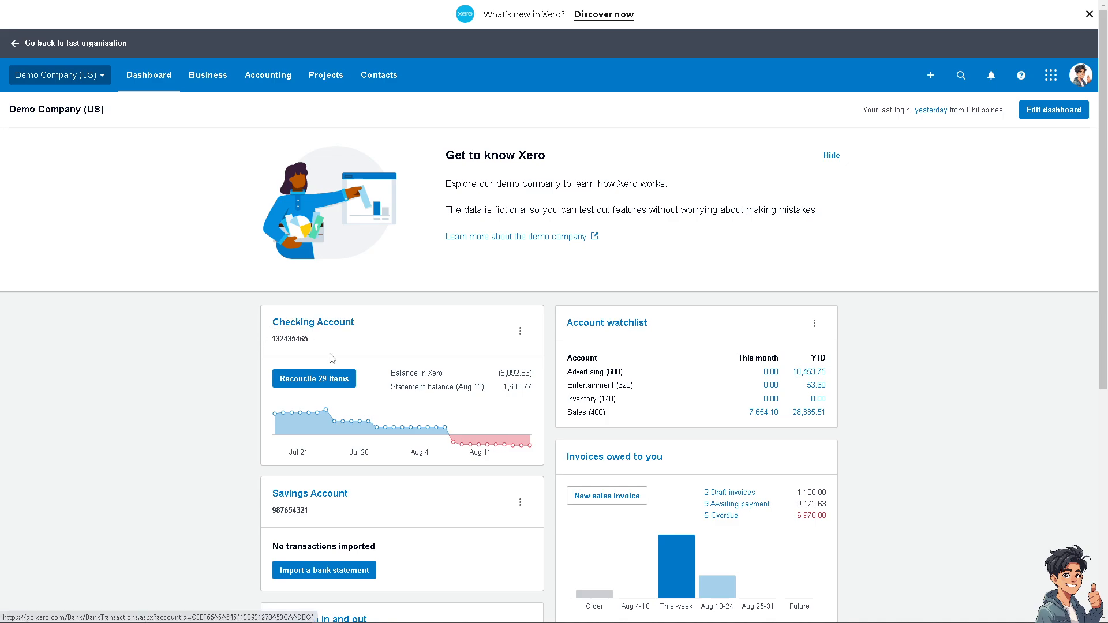
{"action": "left_click", "coordinate": [319, 380]}
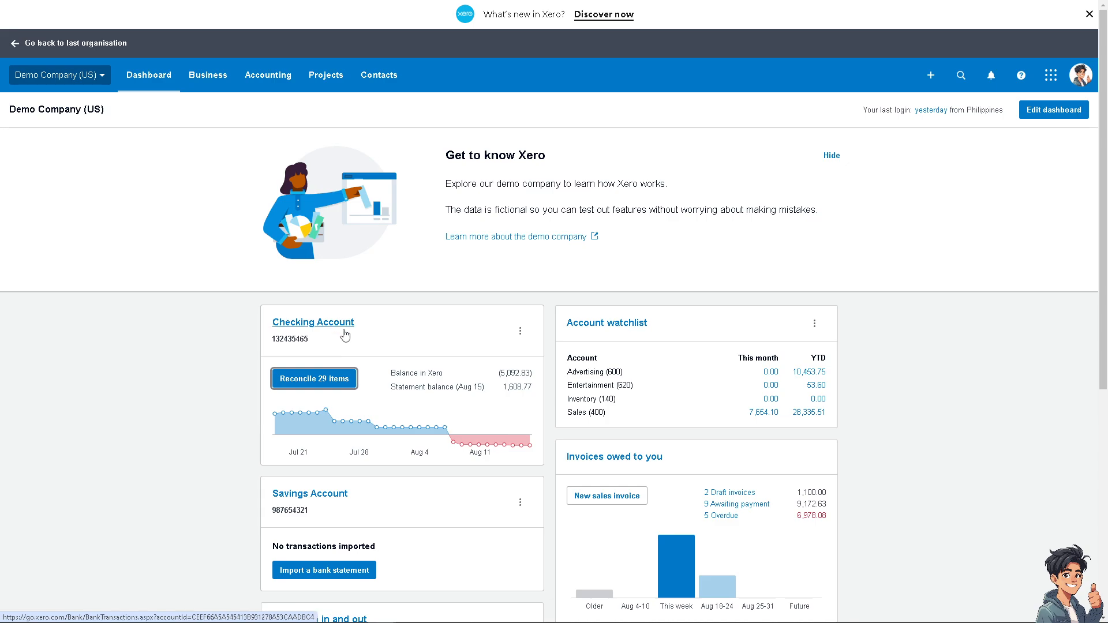
{"action": "scroll", "coordinate": [331, 386], "scroll_direction": "down", "scroll_amount": 2}
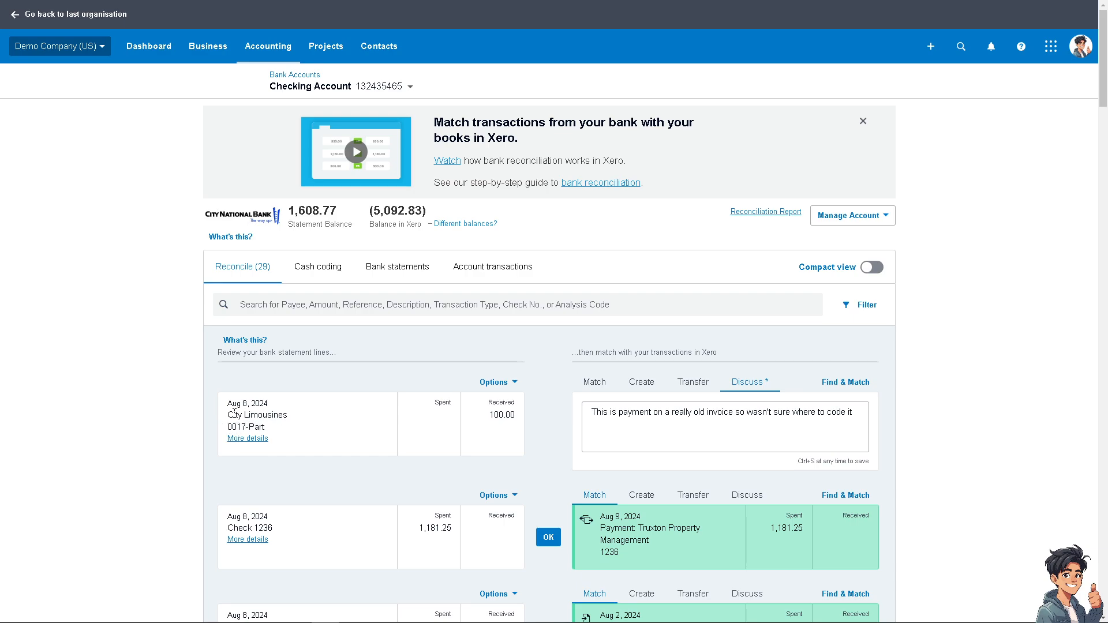
Step: Open the matching options for the Aug 8, 2024 City Limousines statement line and search its transactions by the name City Limousines
{"action": "left_click_drag", "start_coordinate": [227, 416], "coordinate": [291, 420]}
{"action": "key", "text": "ctrl+c"}
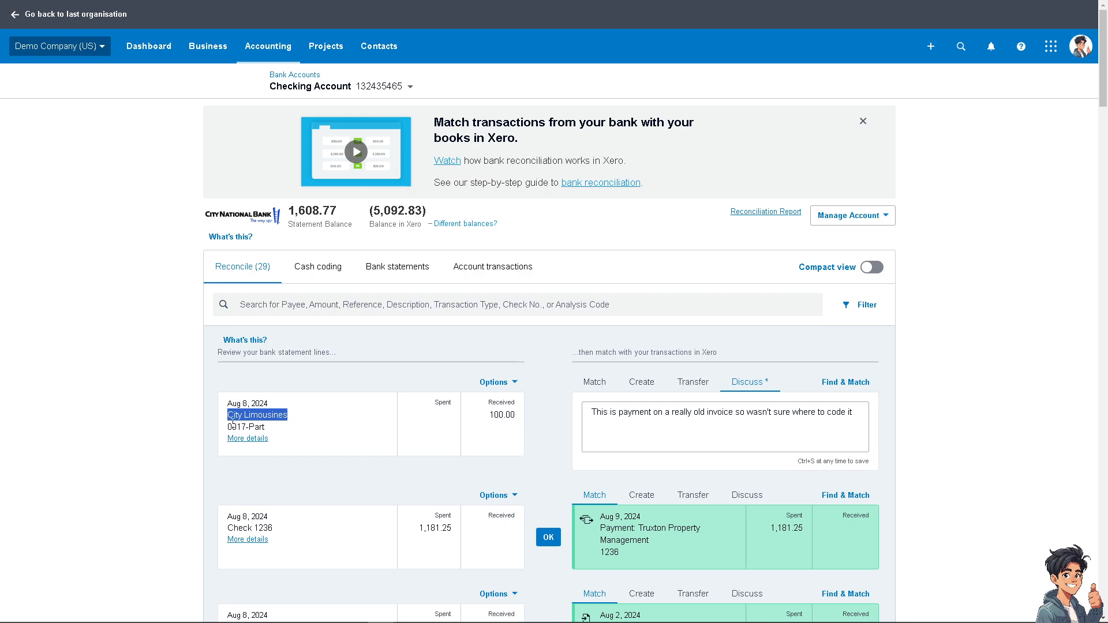
{"action": "left_click", "coordinate": [597, 387]}
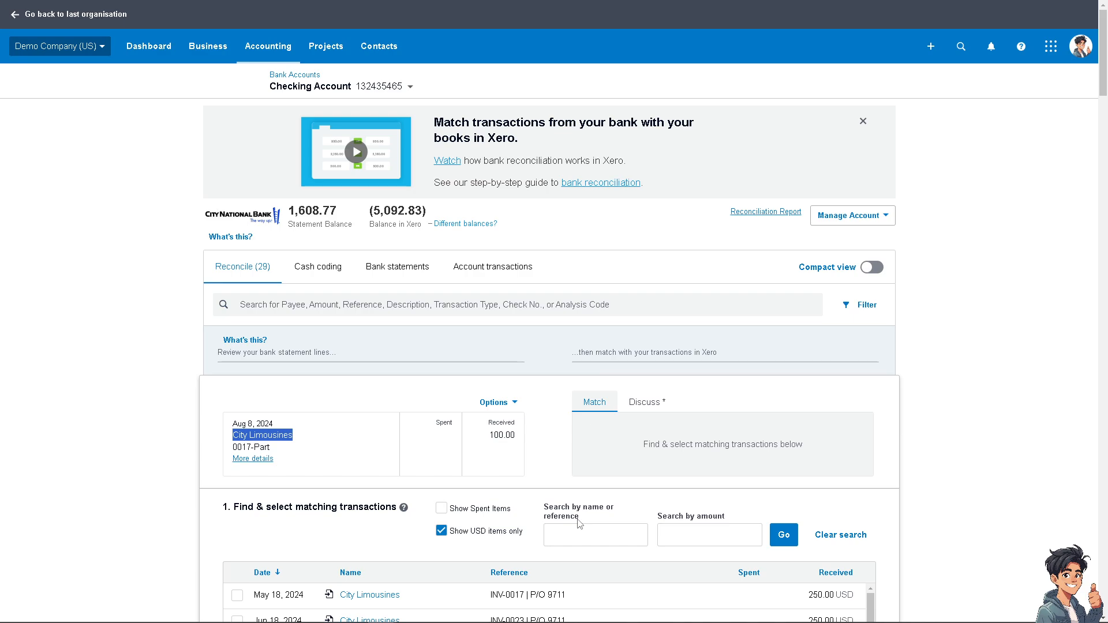
{"action": "scroll", "coordinate": [577, 522], "scroll_direction": "down", "scroll_amount": 1}
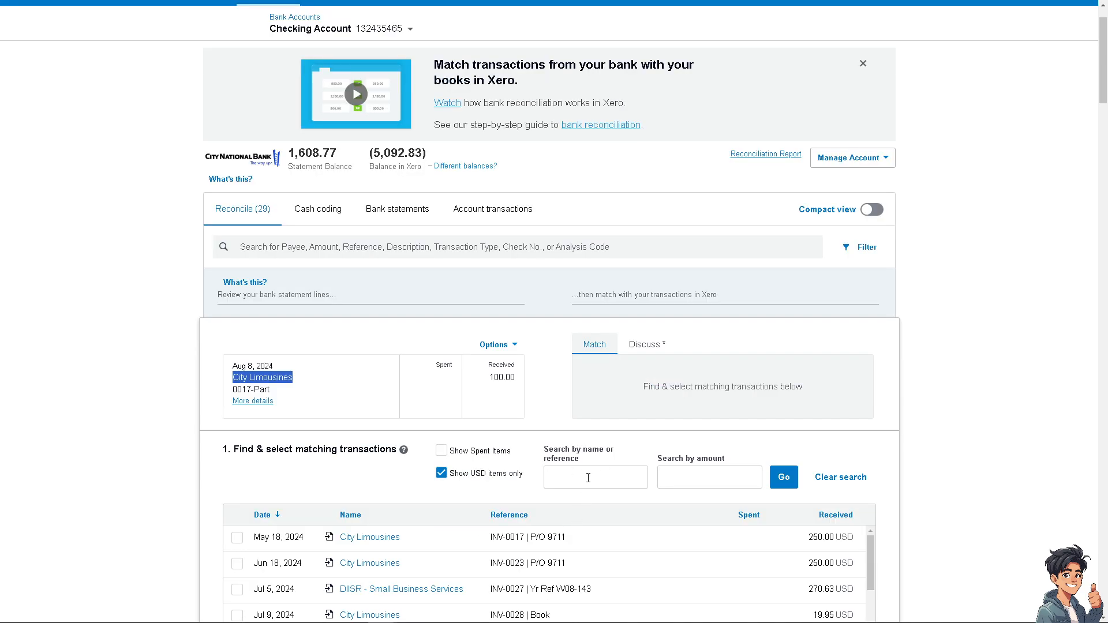
{"action": "left_click", "coordinate": [588, 478]}
{"action": "key", "text": "ctrl+v"}
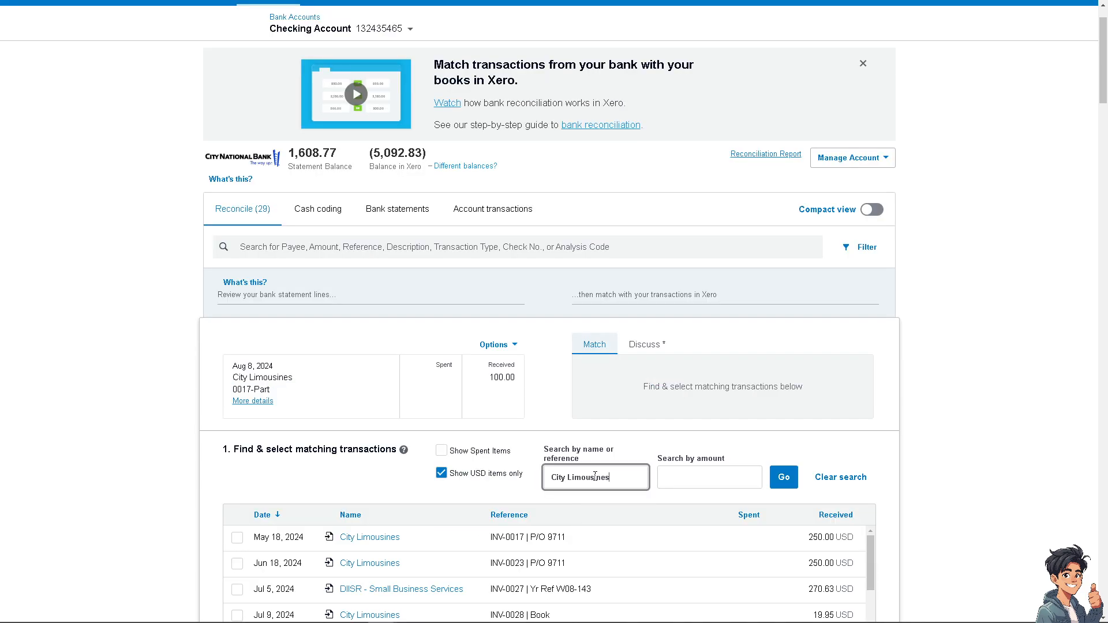
{"action": "left_click", "coordinate": [784, 477]}
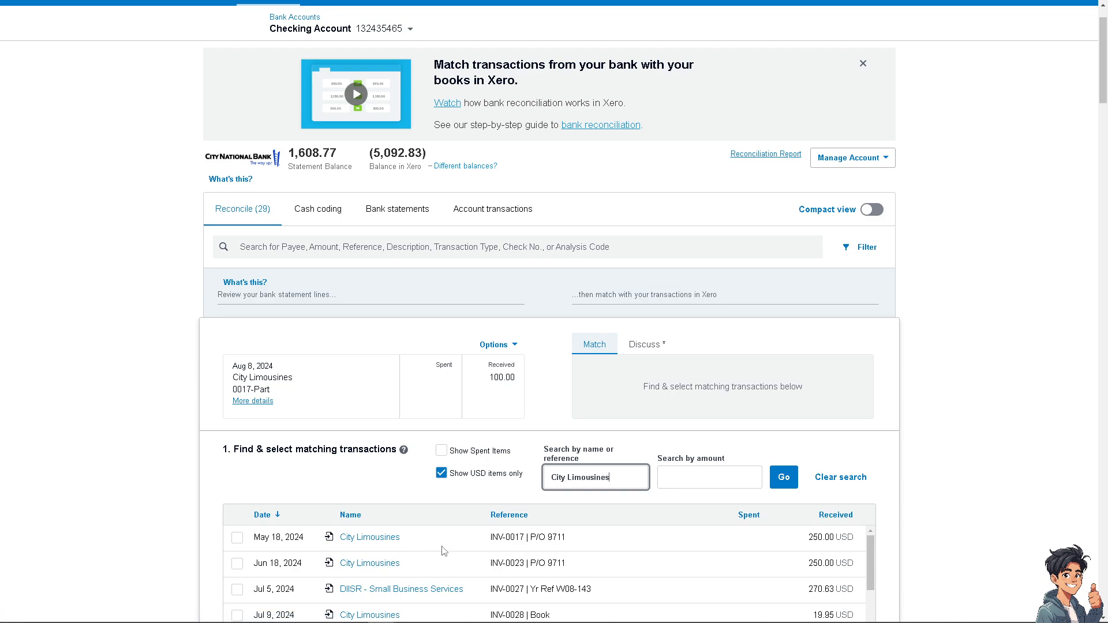
{"action": "left_click", "coordinate": [784, 477]}
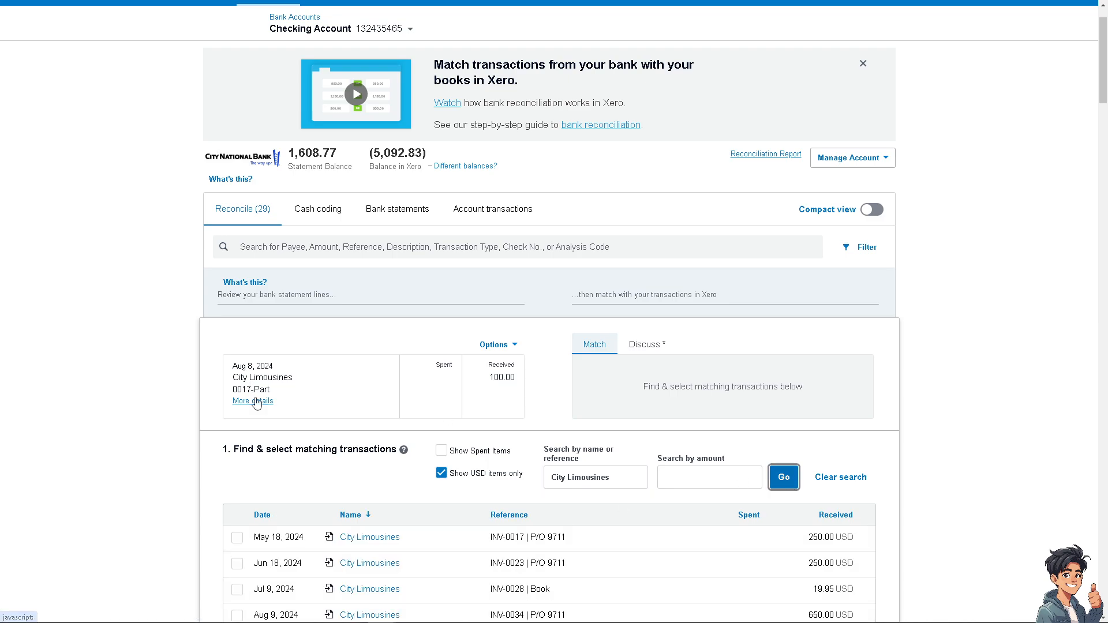
Step: Select the Aug 9, 2024 City Limousines transaction of 650.00 USD as a match for the statement line
{"action": "scroll", "coordinate": [277, 473], "scroll_direction": "down", "scroll_amount": 1}
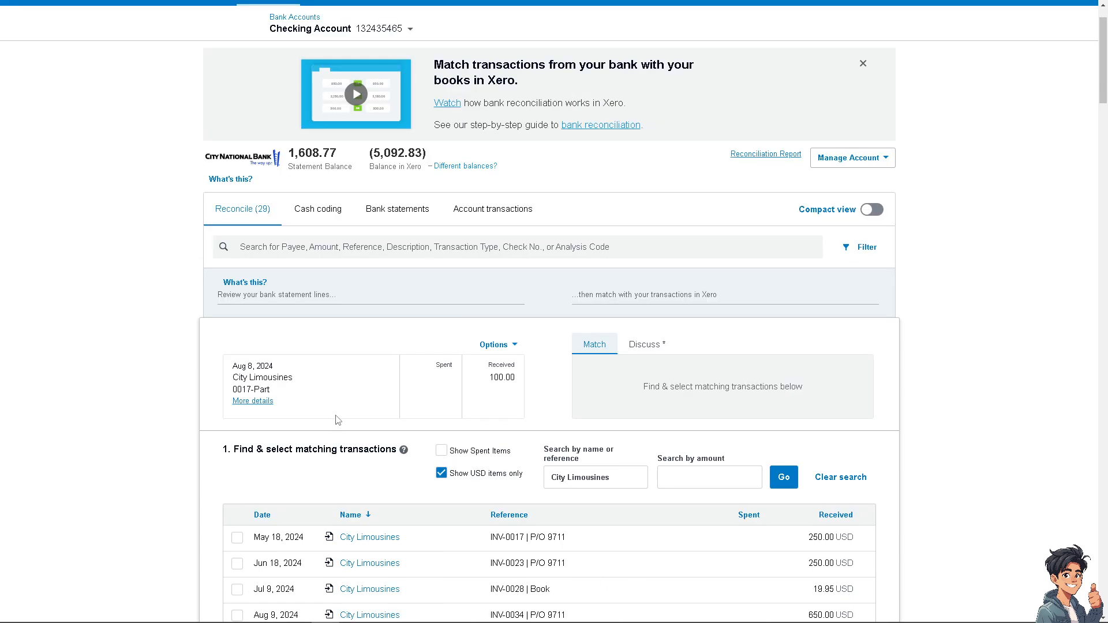
{"action": "scroll", "coordinate": [363, 423], "scroll_direction": "down", "scroll_amount": 1}
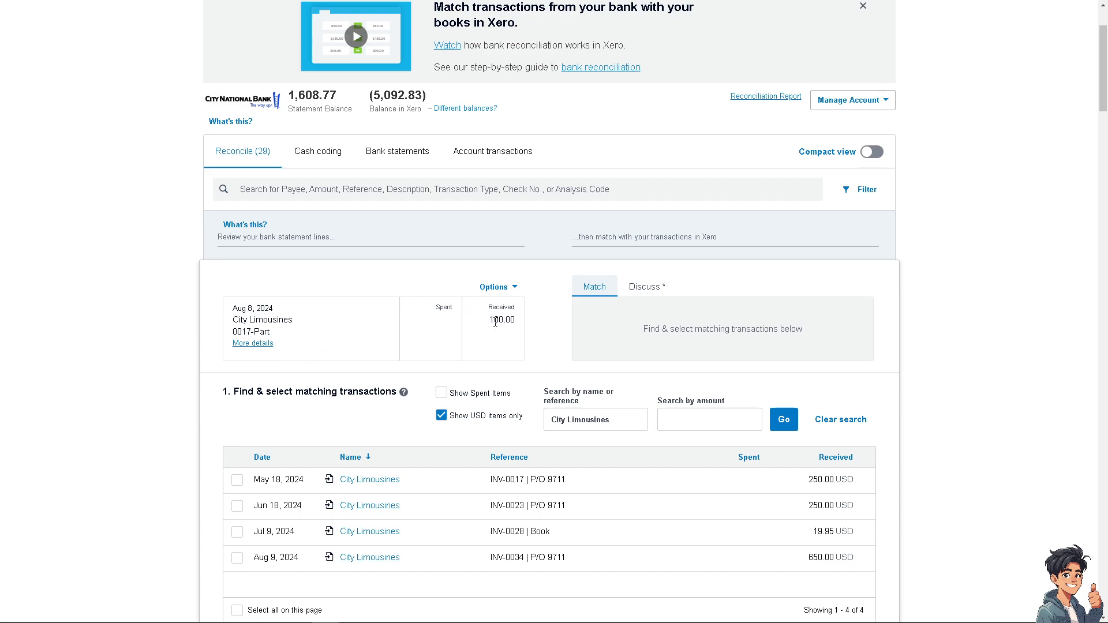
{"action": "left_click_drag", "start_coordinate": [489, 321], "coordinate": [510, 321]}
{"action": "left_click", "coordinate": [498, 329]}
{"action": "scroll", "coordinate": [372, 424], "scroll_direction": "down", "scroll_amount": 1}
{"action": "scroll", "coordinate": [368, 432], "scroll_direction": "down", "scroll_amount": 4}
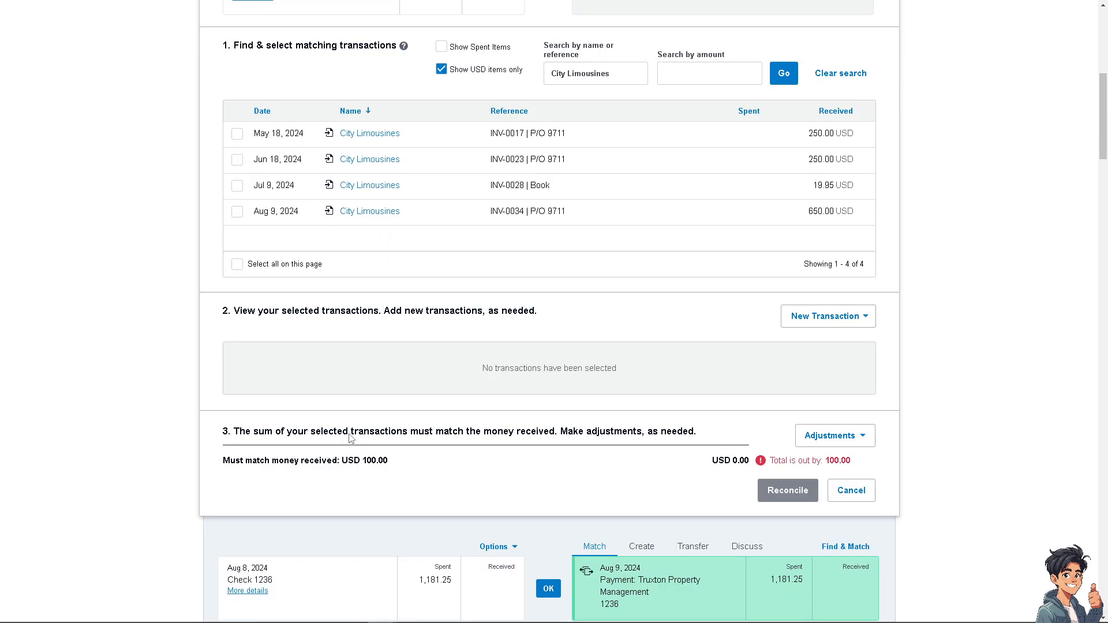
{"action": "scroll", "coordinate": [262, 338], "scroll_direction": "up", "scroll_amount": 1}
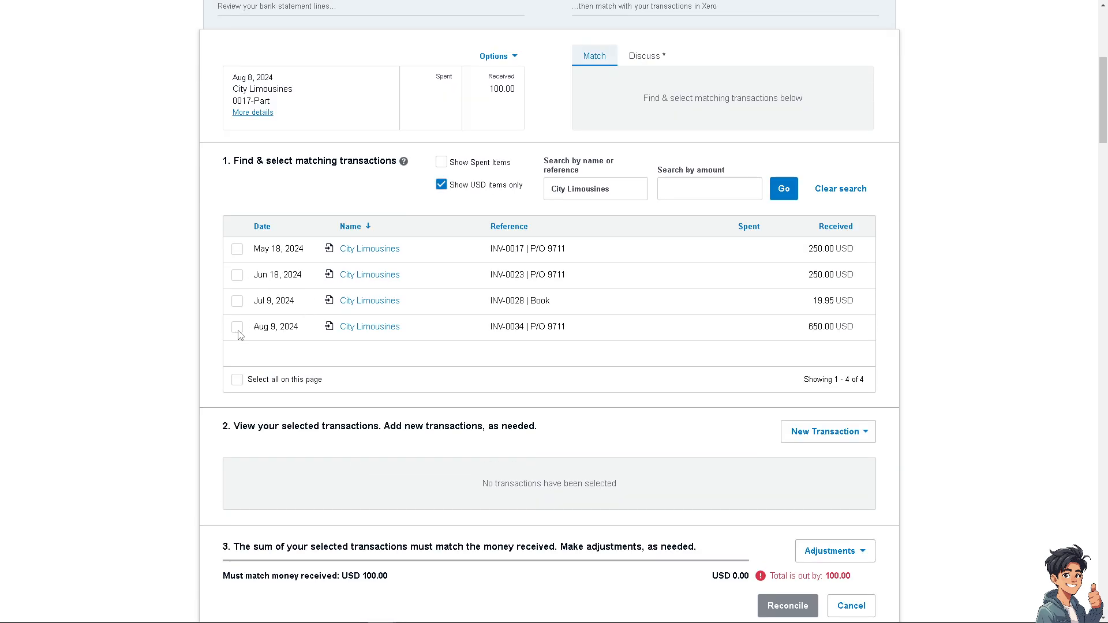
{"action": "left_click", "coordinate": [238, 327]}
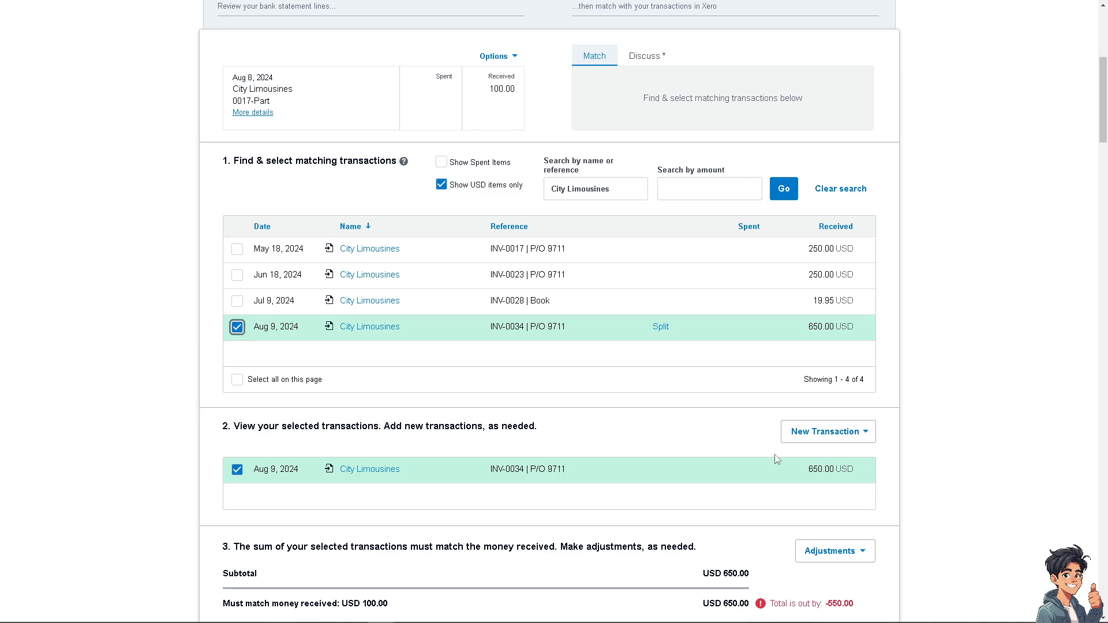
Step: Start a new Receive Money transaction within the City Limousines match
{"action": "scroll", "coordinate": [776, 459], "scroll_direction": "down", "scroll_amount": 5}
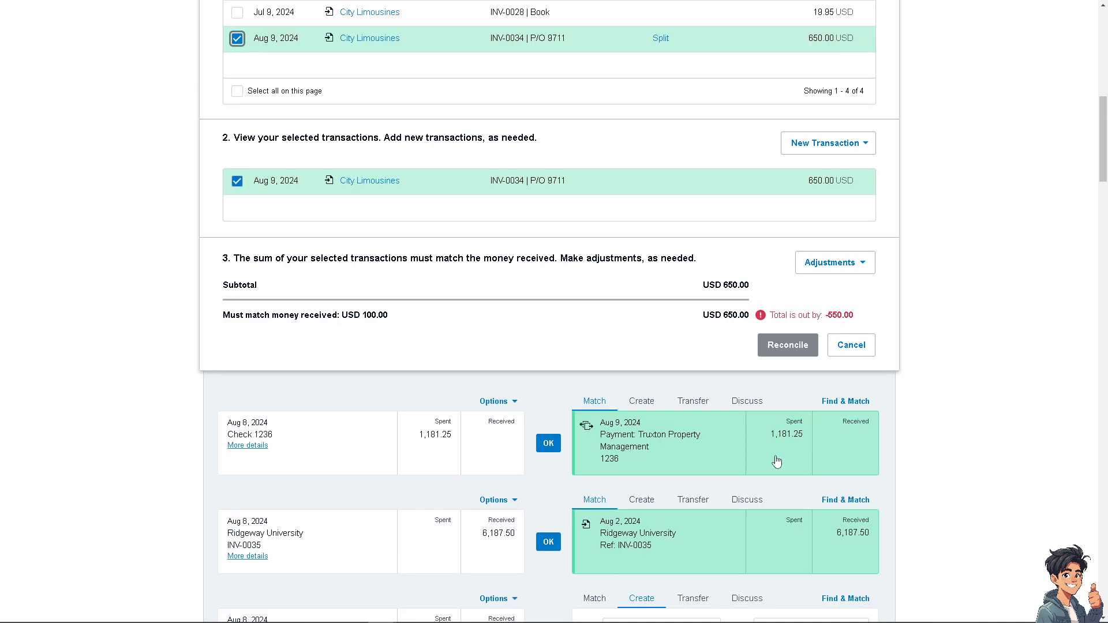
{"action": "scroll", "coordinate": [776, 460], "scroll_direction": "up", "scroll_amount": 4}
{"action": "left_click", "coordinate": [826, 374]}
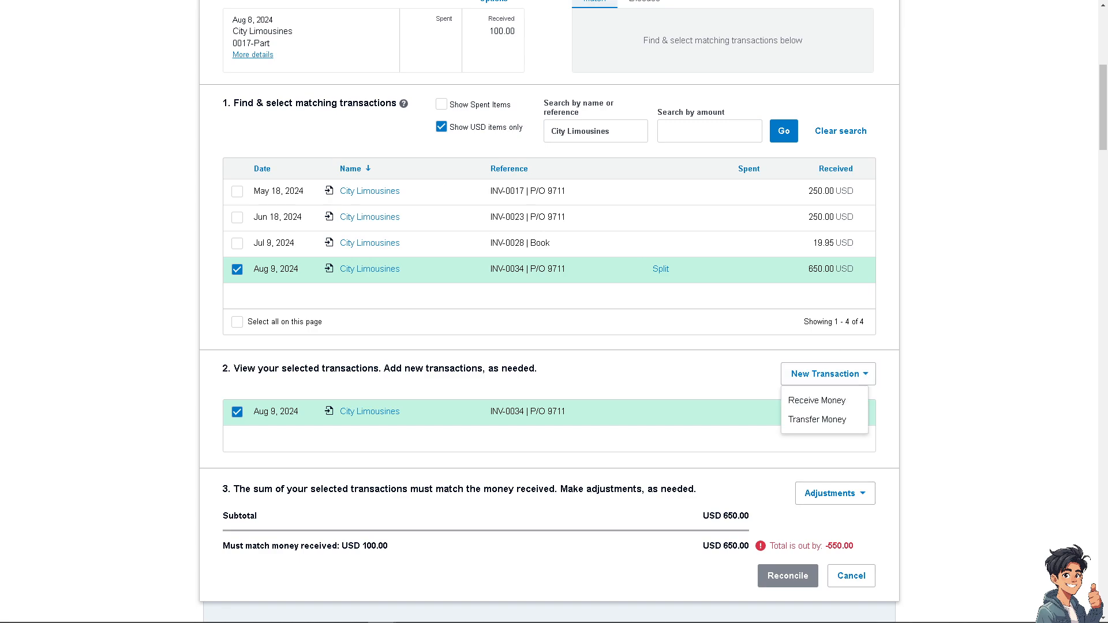
{"action": "left_click", "coordinate": [831, 400]}
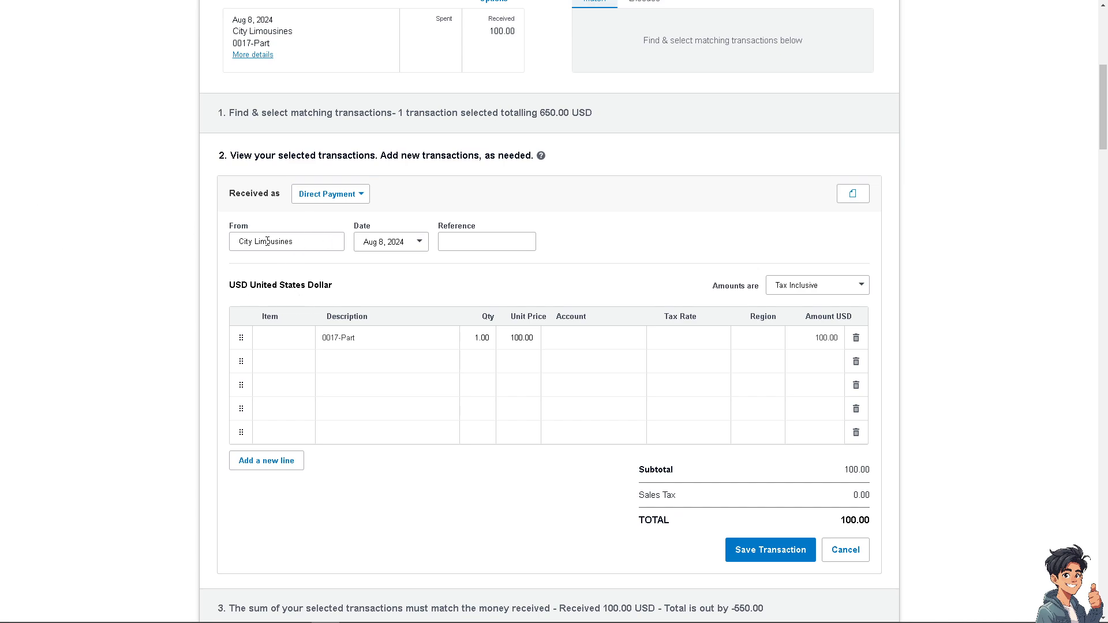
Step: Re-enter City Limousines as the payer of the new transaction and pick the existing contact
{"action": "left_click", "coordinate": [287, 245]}
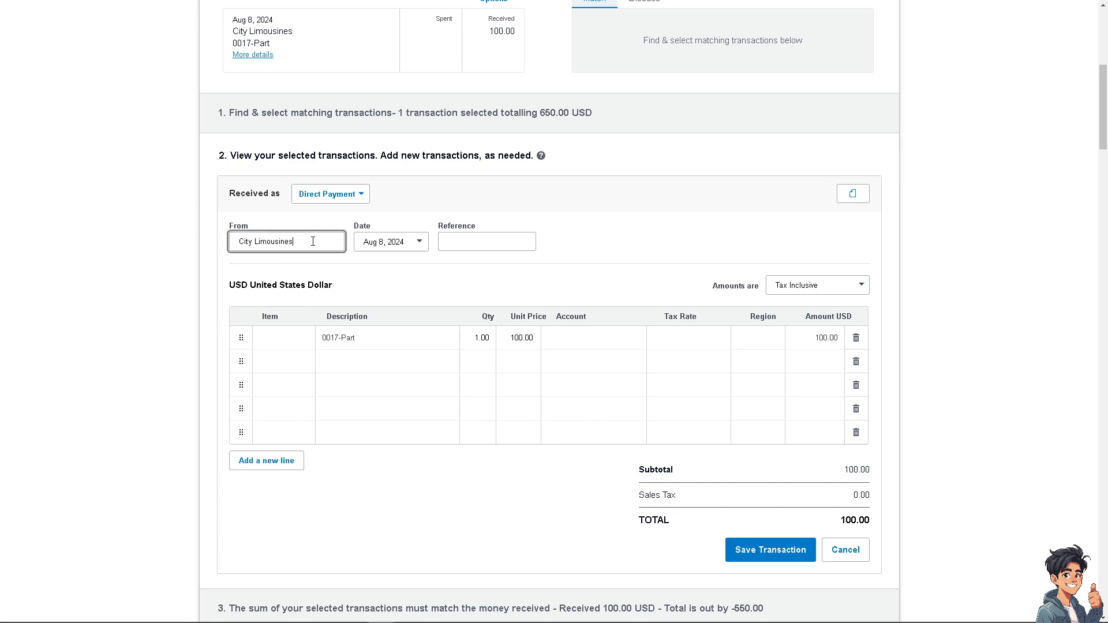
{"action": "key", "text": "ctrl+a"}
{"action": "key", "text": "ctrl+c"}
{"action": "key", "text": "BackSpace"}
{"action": "left_click", "coordinate": [193, 273]}
{"action": "left_click", "coordinate": [245, 242]}
{"action": "key", "text": "ctrl+v"}
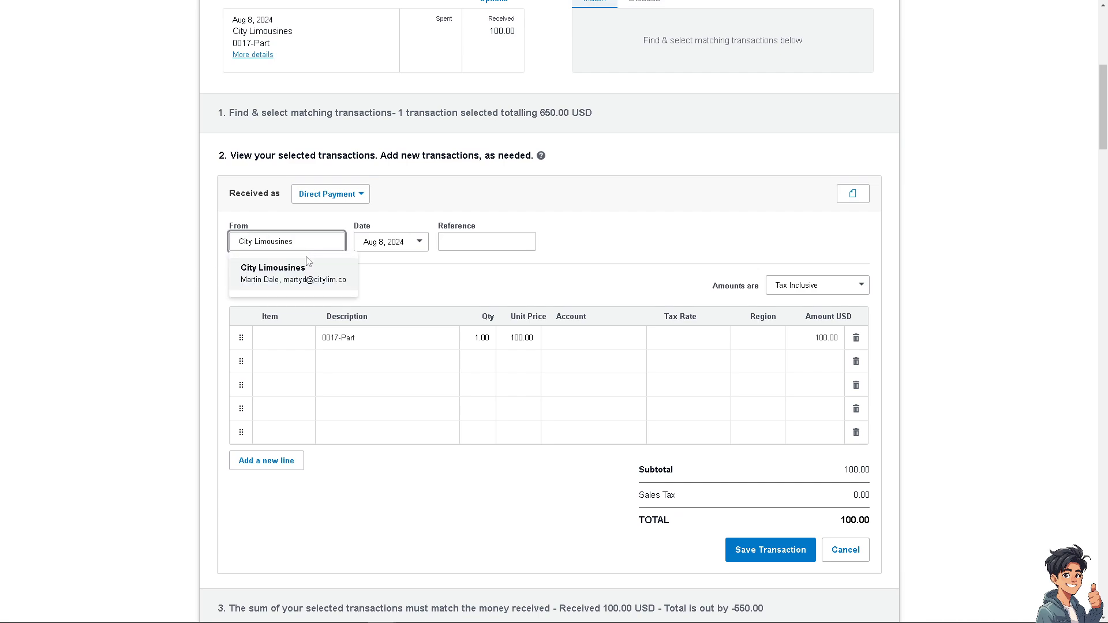
{"action": "left_click", "coordinate": [280, 280]}
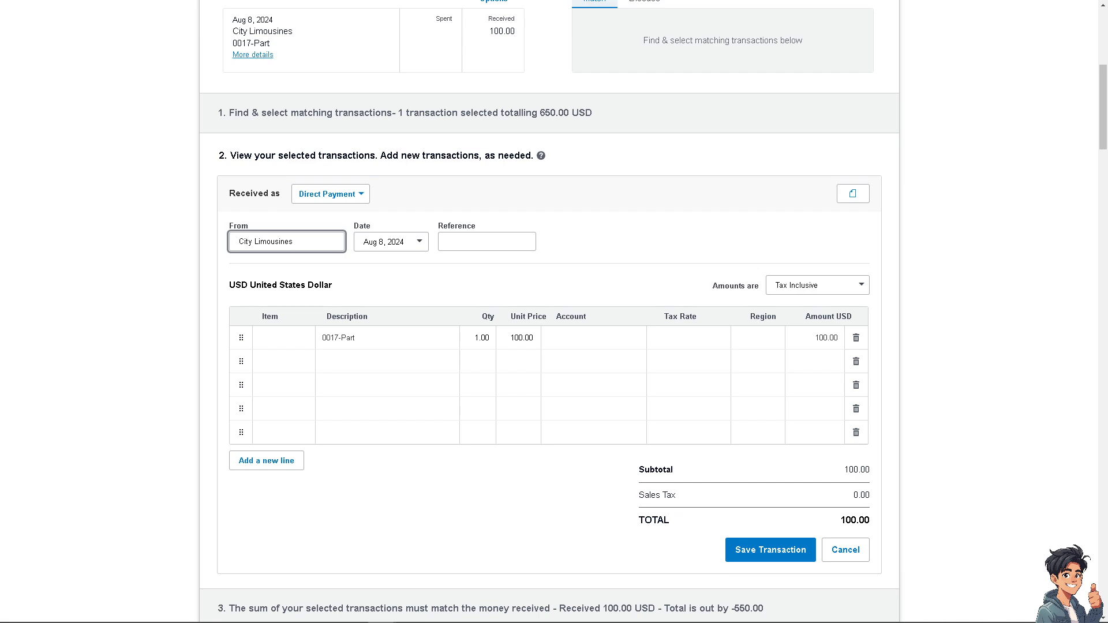
Step: Set the new received-money transaction's type to Overpayment and review its details
{"action": "left_click", "coordinate": [364, 196]}
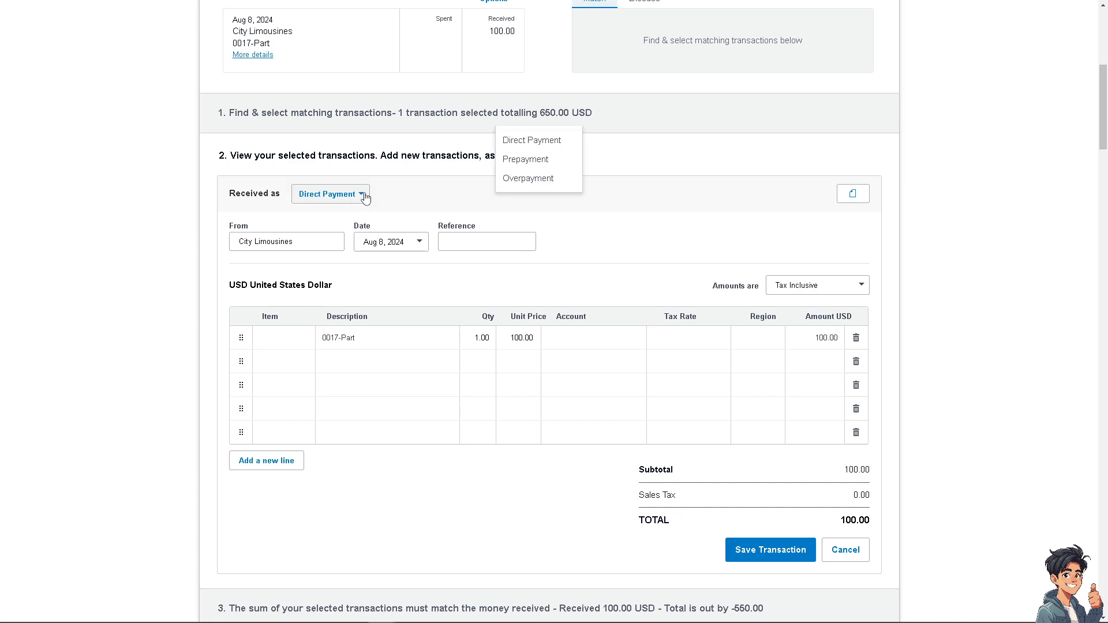
{"action": "left_click", "coordinate": [518, 182]}
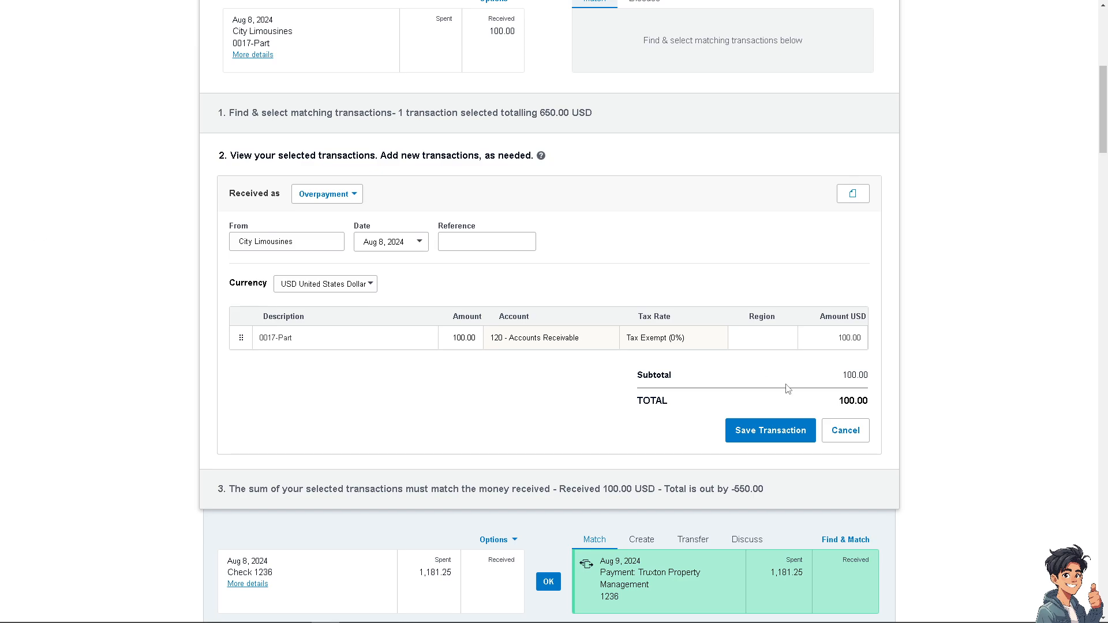
{"action": "scroll", "coordinate": [680, 381], "scroll_direction": "down", "scroll_amount": 3}
{"action": "scroll", "coordinate": [669, 396], "scroll_direction": "down", "scroll_amount": 3}
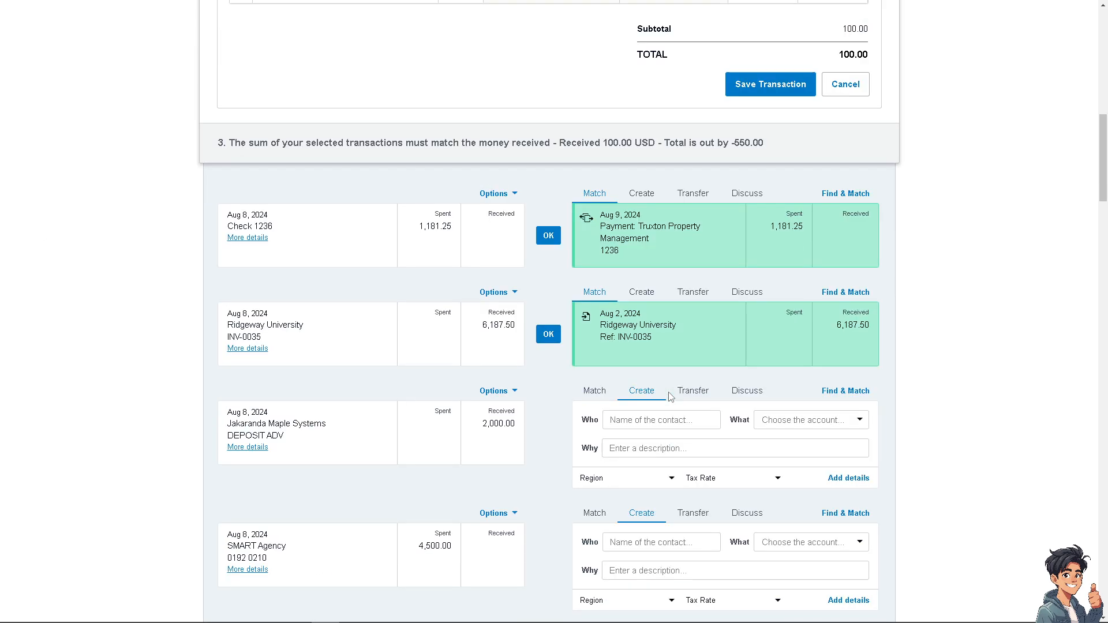
{"action": "scroll", "coordinate": [668, 393], "scroll_direction": "up", "scroll_amount": 4}
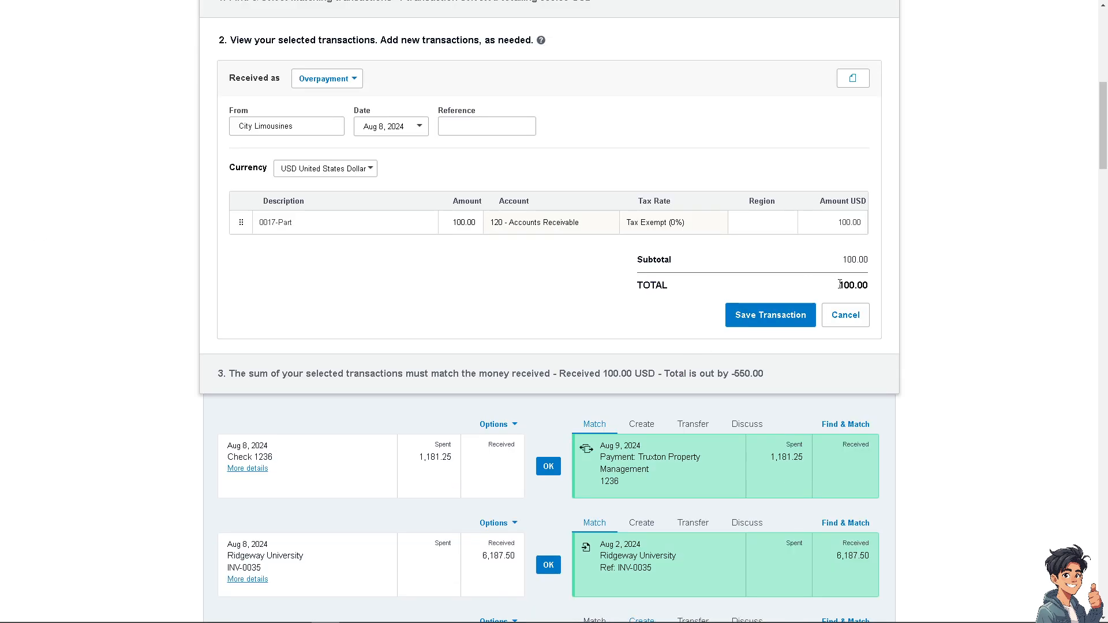
{"action": "scroll", "coordinate": [509, 310], "scroll_direction": "up", "scroll_amount": 2}
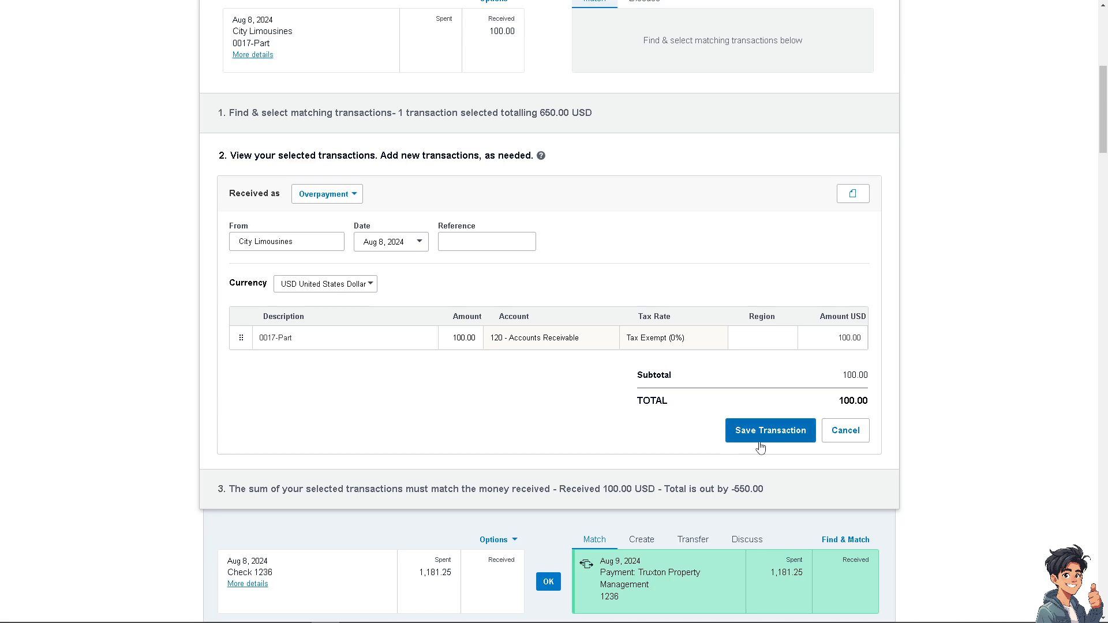